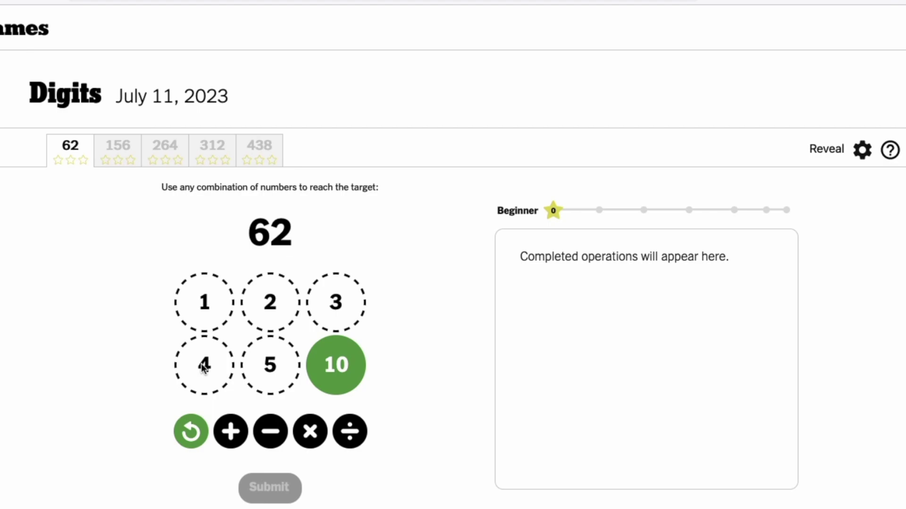
Step: Compute 5 × 4 = 20, 20 × 3 = 60, then 60 + 2 = 62
{"action": "left_click", "coordinate": [270, 365]}
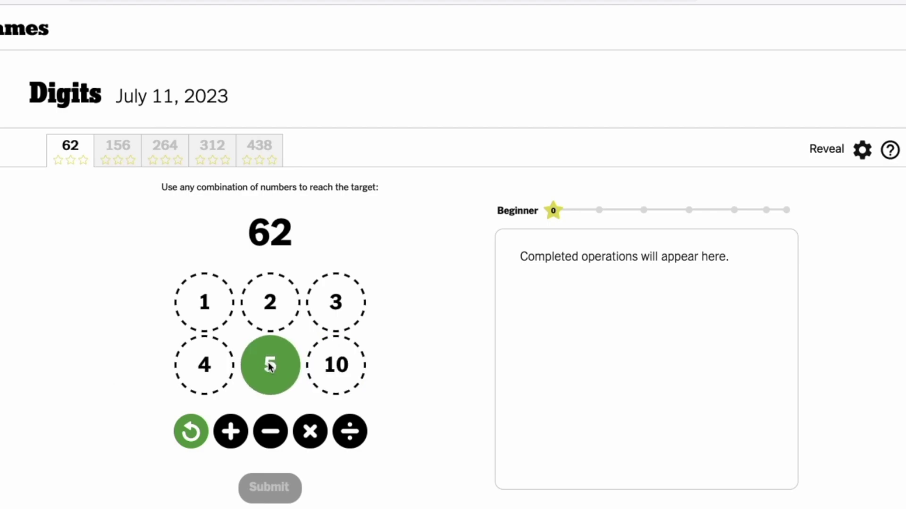
{"action": "left_click", "coordinate": [310, 432]}
{"action": "left_click", "coordinate": [204, 366]}
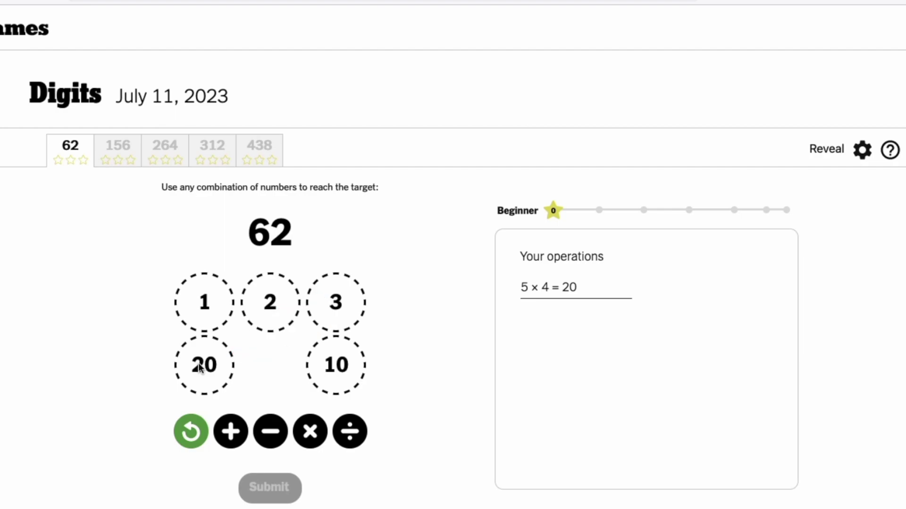
{"action": "left_click", "coordinate": [200, 367]}
{"action": "left_click", "coordinate": [309, 432]}
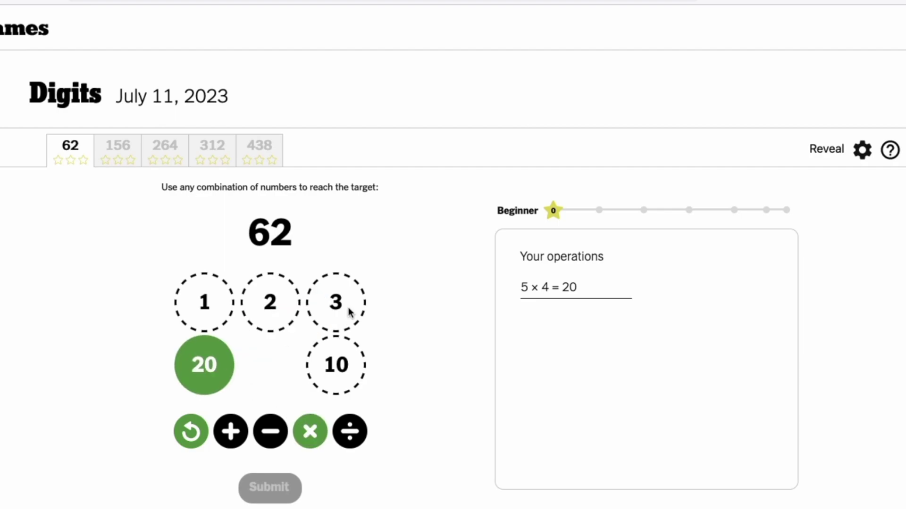
{"action": "left_click", "coordinate": [336, 303]}
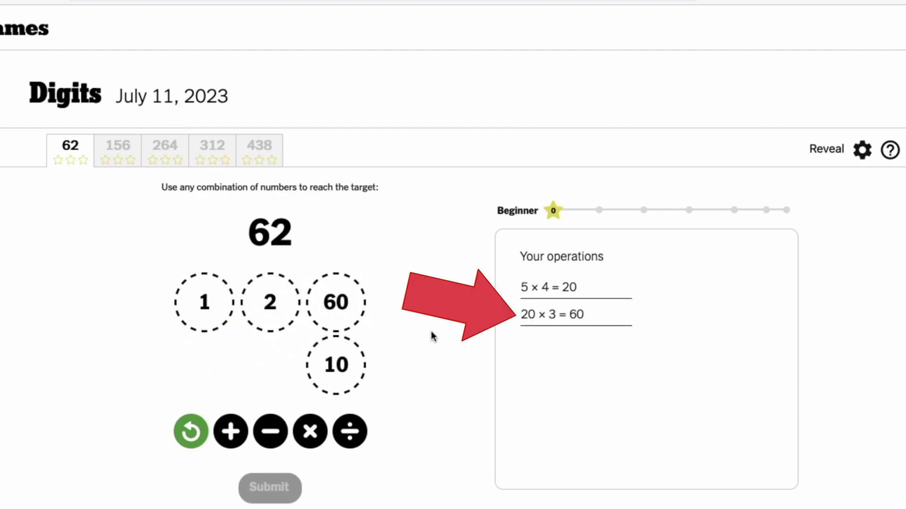
{"action": "left_click", "coordinate": [341, 302]}
{"action": "left_click", "coordinate": [230, 431]}
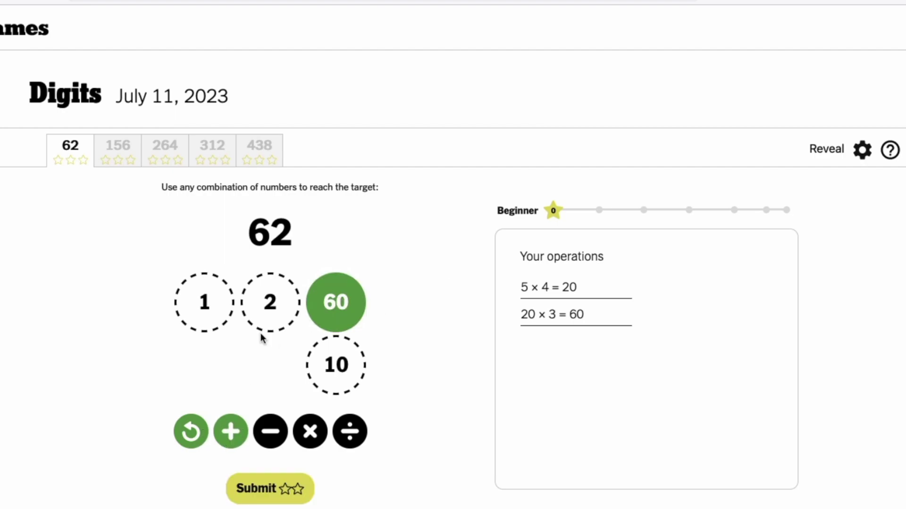
{"action": "left_click", "coordinate": [270, 302]}
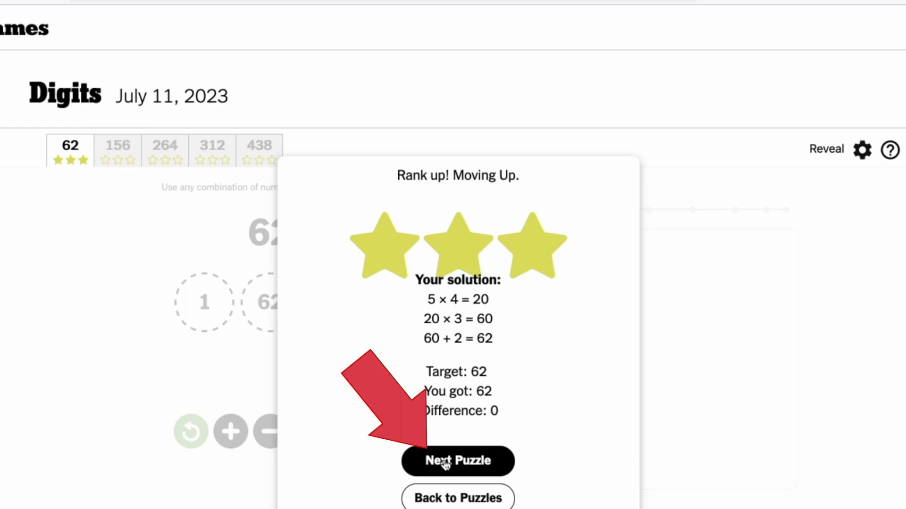
Step: Leave the results screen and load the 156 puzzle
{"action": "left_click", "coordinate": [444, 461]}
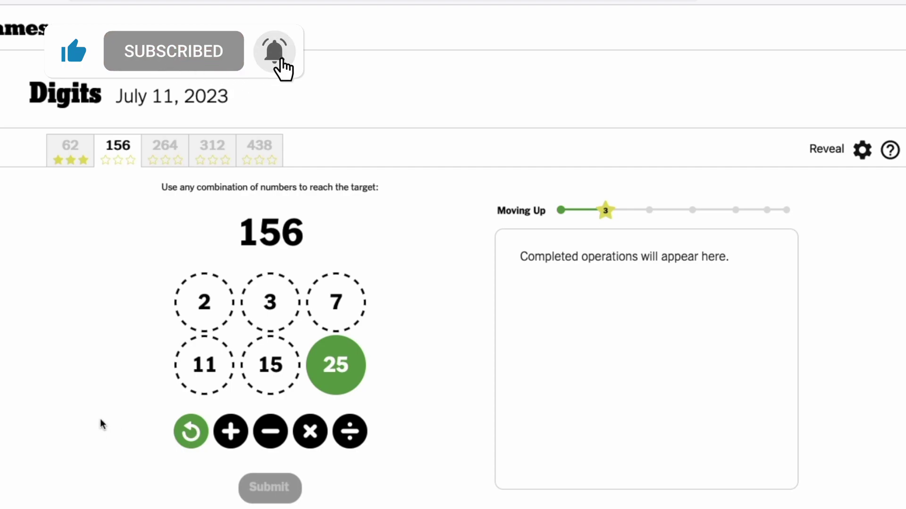
Step: Compute 11 × 15 = 165, 165 − 7 = 158, then 158 − 2 = 156
{"action": "left_click", "coordinate": [204, 365]}
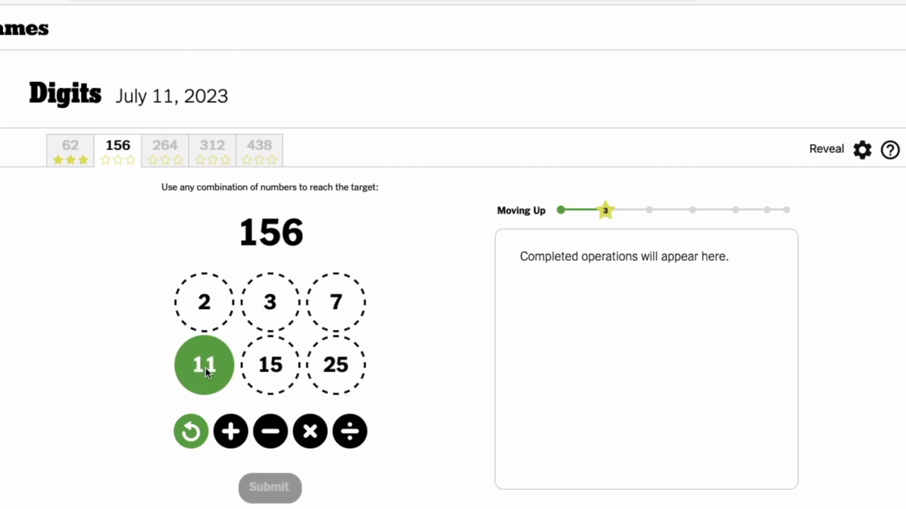
{"action": "left_click", "coordinate": [310, 431]}
{"action": "left_click", "coordinate": [272, 383]}
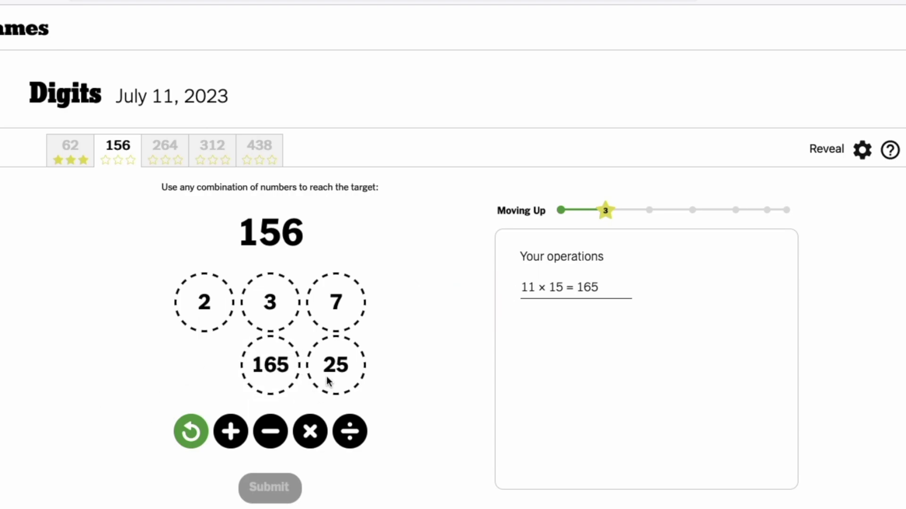
{"action": "left_click", "coordinate": [276, 367]}
{"action": "left_click", "coordinate": [271, 431]}
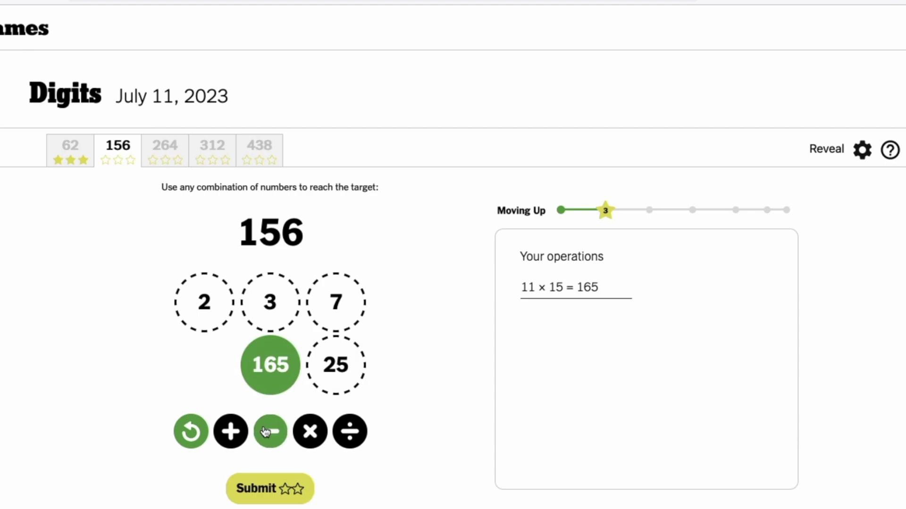
{"action": "left_click", "coordinate": [334, 304]}
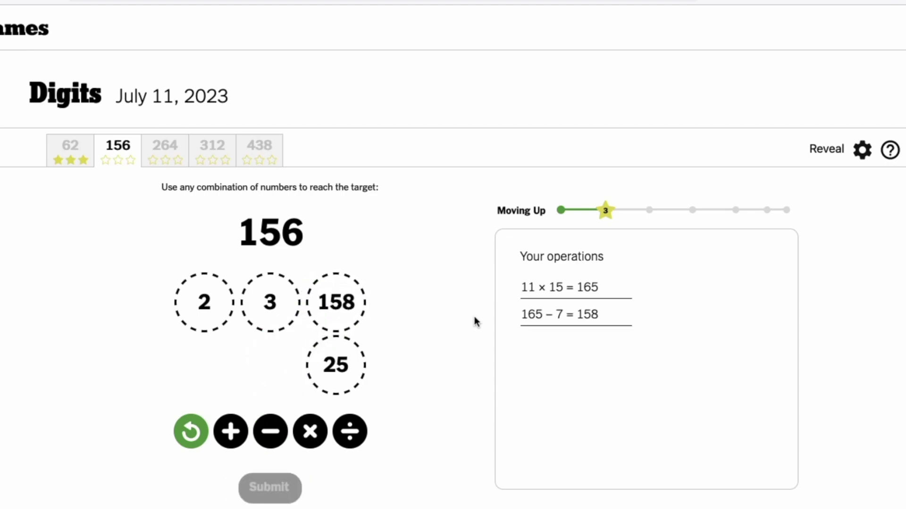
{"action": "left_click", "coordinate": [334, 305]}
{"action": "left_click", "coordinate": [270, 431]}
{"action": "left_click", "coordinate": [210, 304]}
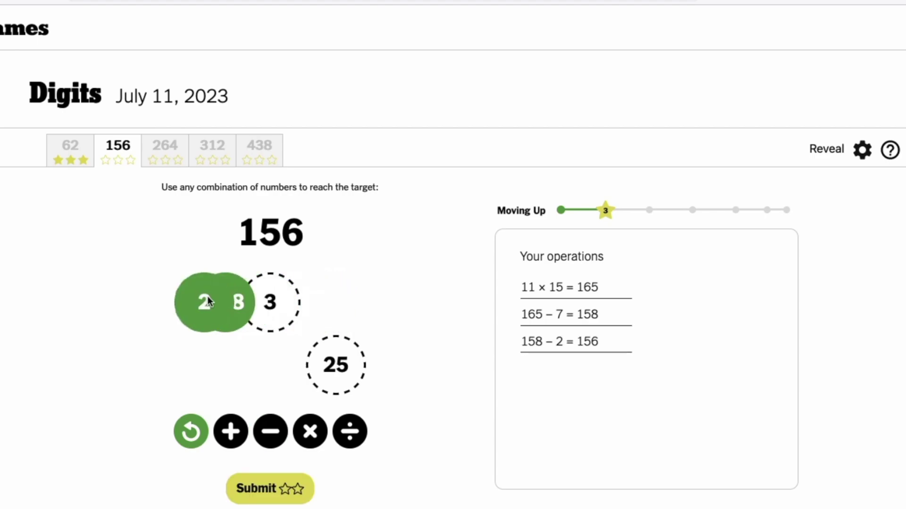